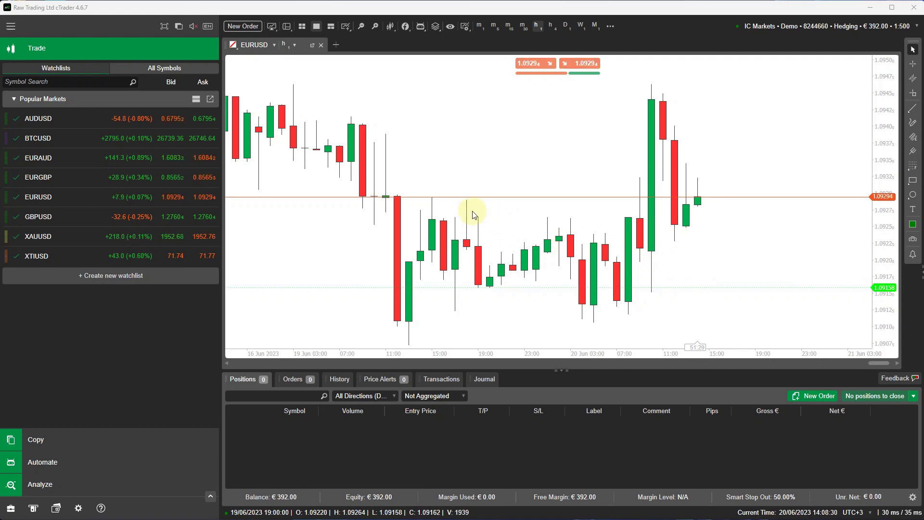
Show the Automate area listing the ClickAlgo Neptune cBots and their instances
left_click(37, 463)
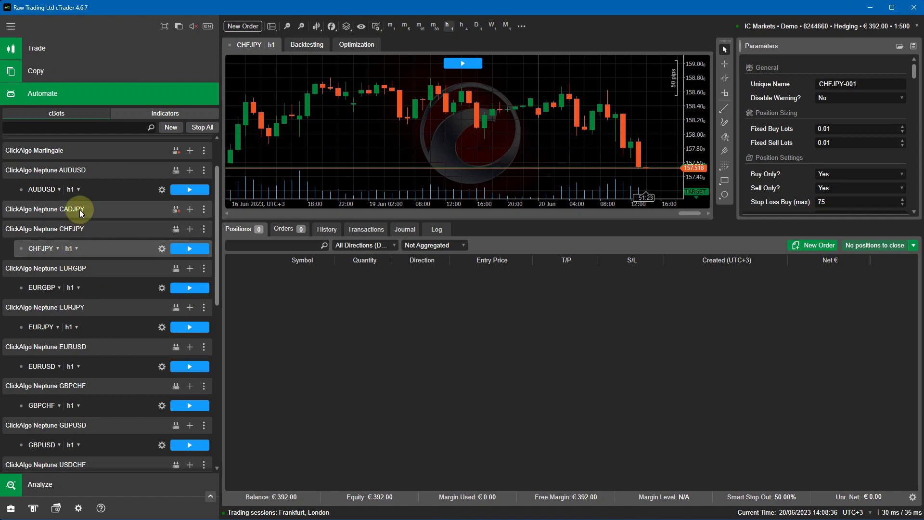
Add a CADJPY instance to the Neptune CADJPY cBot through the All Symbols search, and show its chart
left_click(190, 209)
left_click(313, 224)
left_click(283, 240)
type("cad")
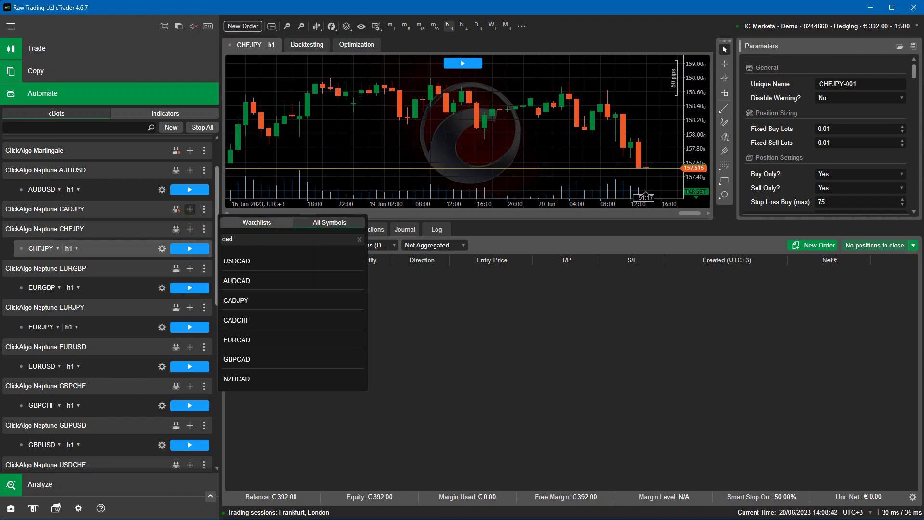
type("jpy")
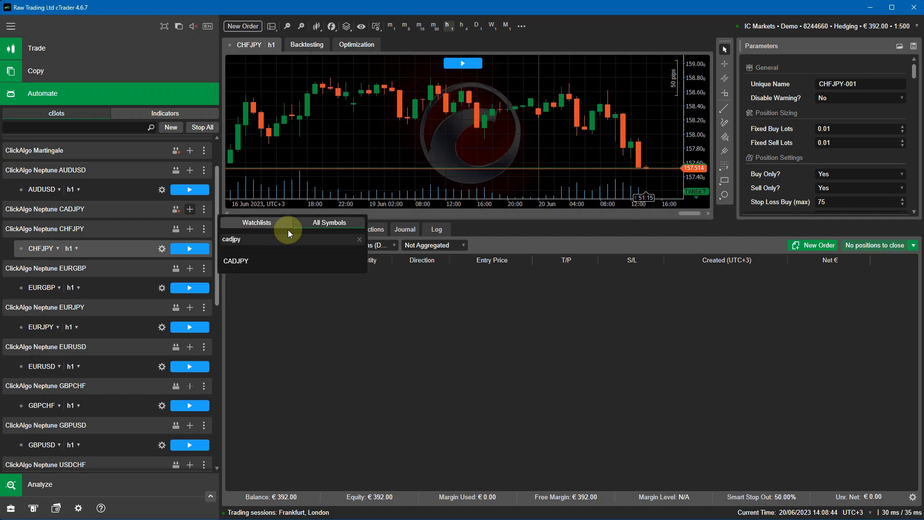
left_click(258, 261)
left_click(124, 231)
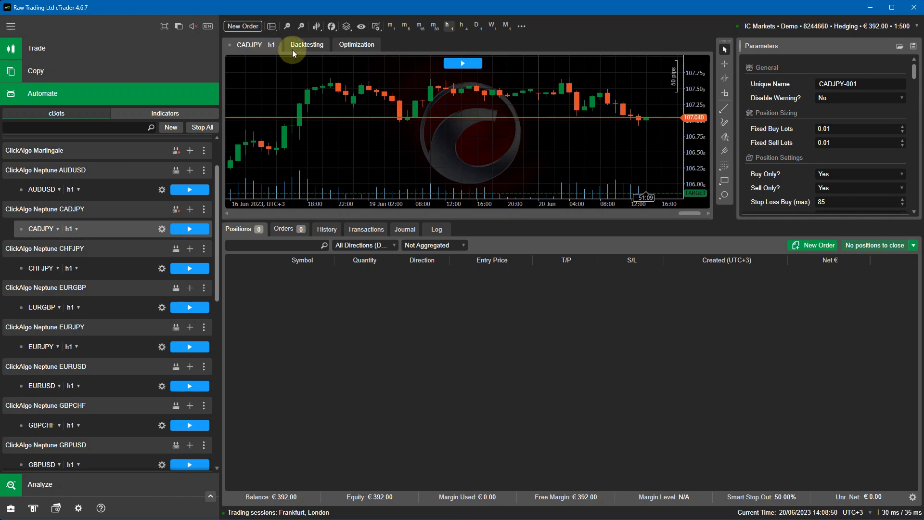
Switch the CADJPY instance to Optimization with the period 19/06/2022 to 19/06/2023
left_click(305, 46)
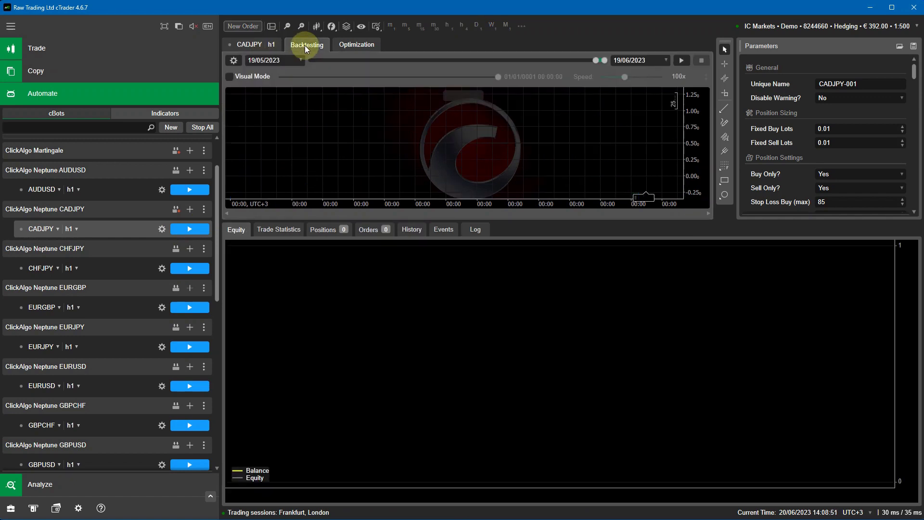
left_click(356, 44)
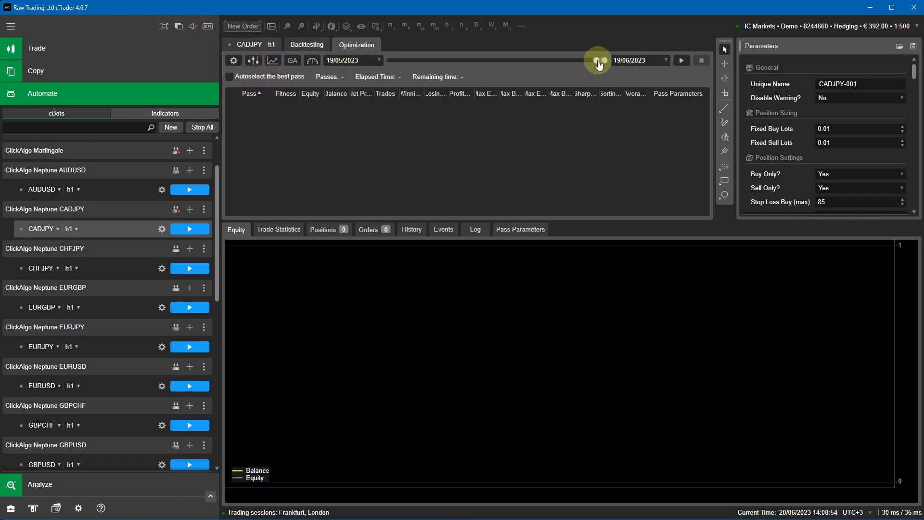
left_click_drag(599, 64, 581, 67)
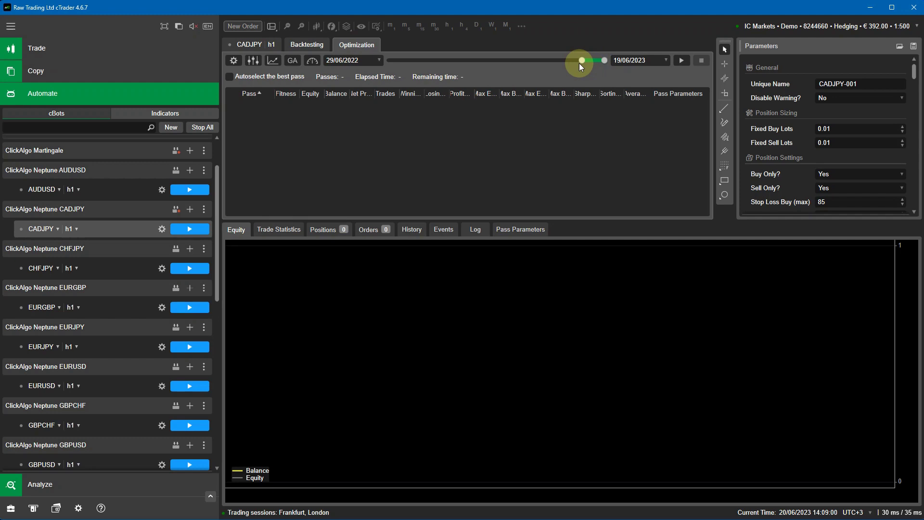
left_click(380, 60)
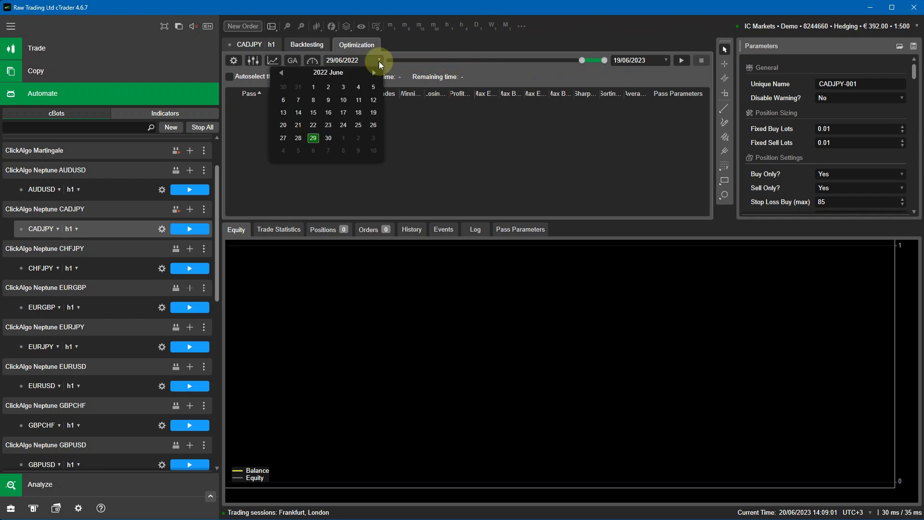
left_click(372, 112)
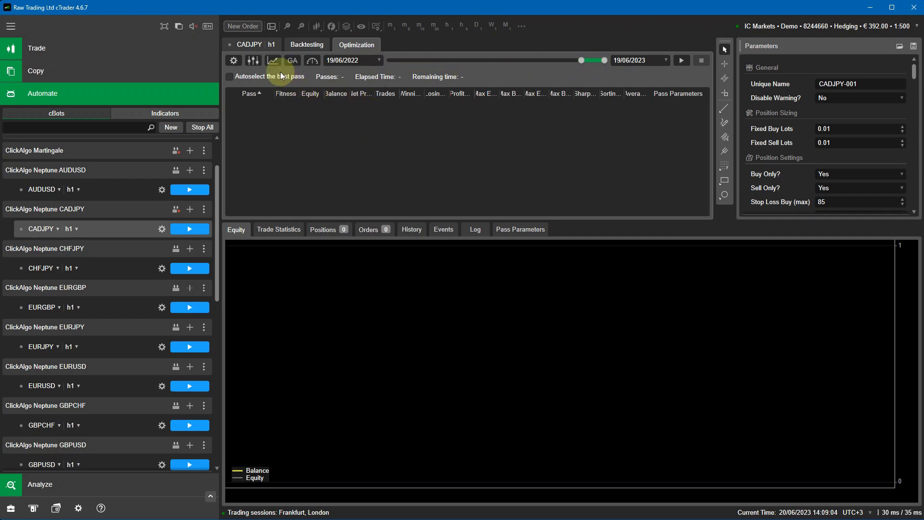
Set optimization starting capital to 1,000 with live spread, and show the parameters list
left_click(235, 62)
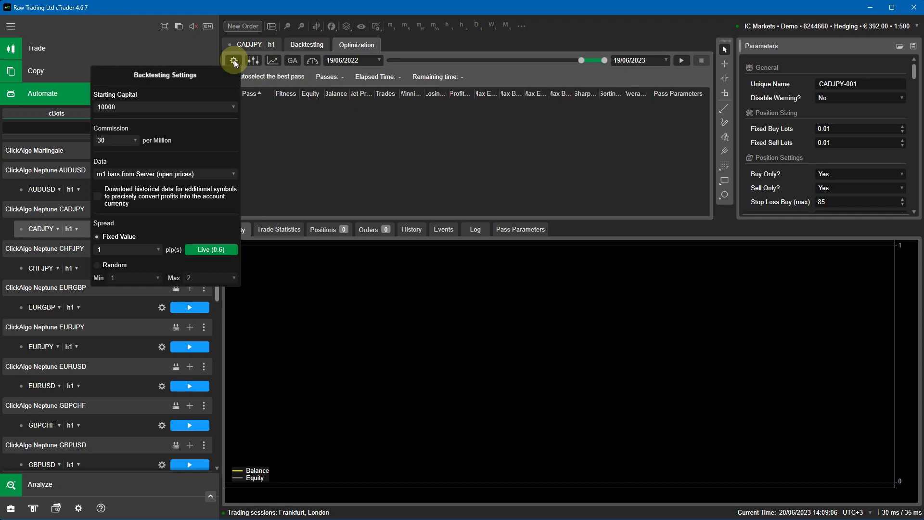
left_click(231, 107)
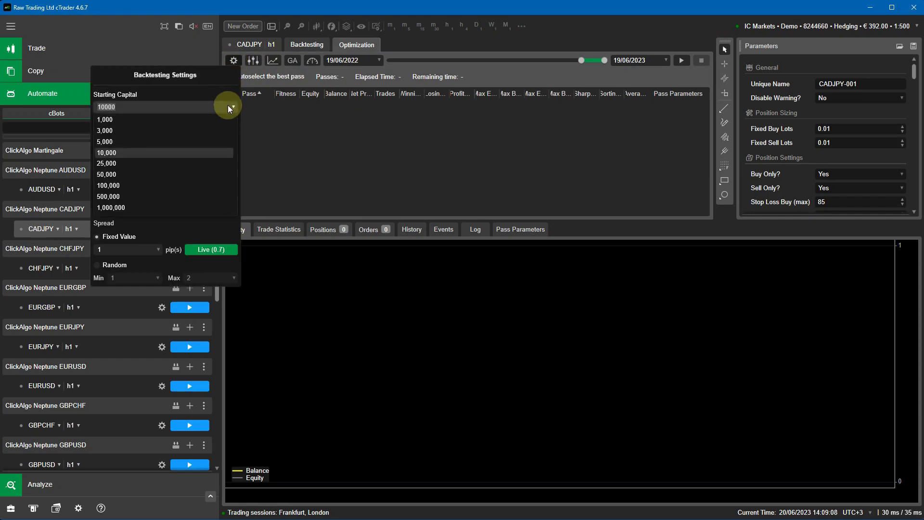
left_click(172, 116)
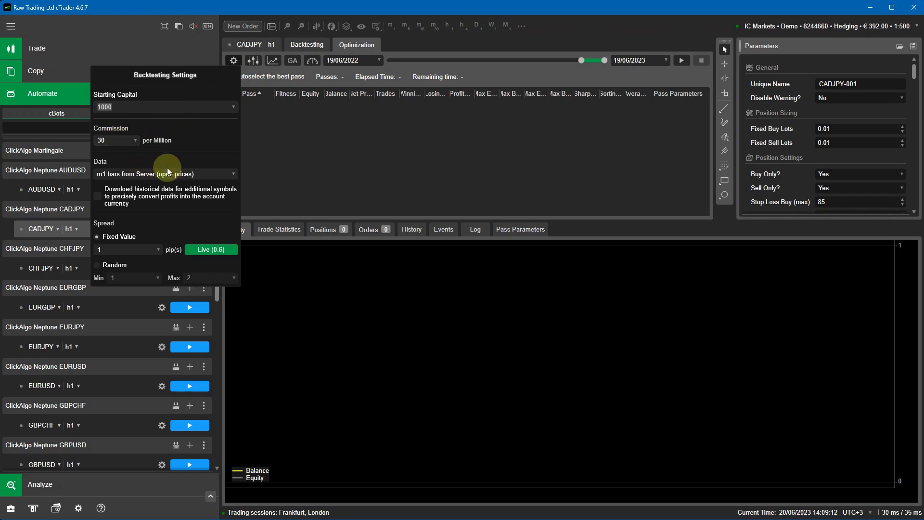
left_click(225, 250)
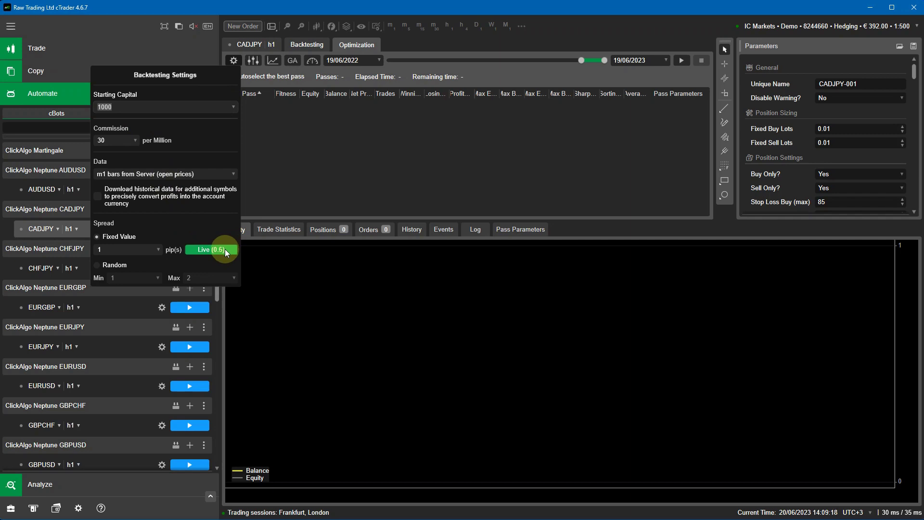
left_click(253, 61)
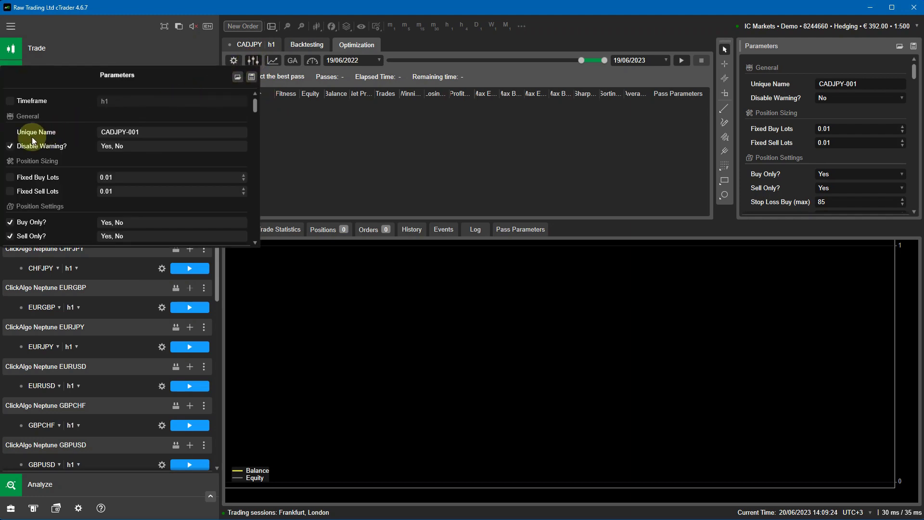
Stop optimizing Disable Warning?, Buy Only? and Sell Only?
mouse_move(919, 73)
left_mouse_down()
mouse_move(910, 140)
mouse_move(911, 62)
left_mouse_up()
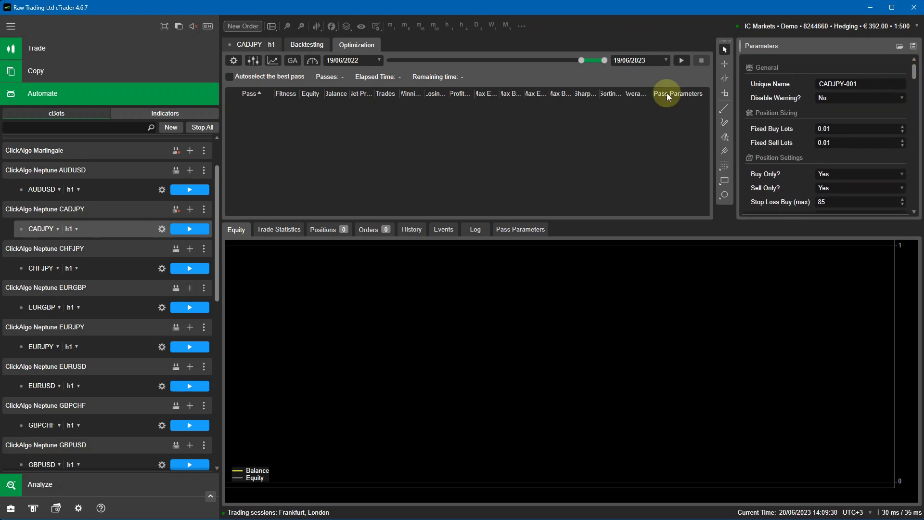
left_click(253, 61)
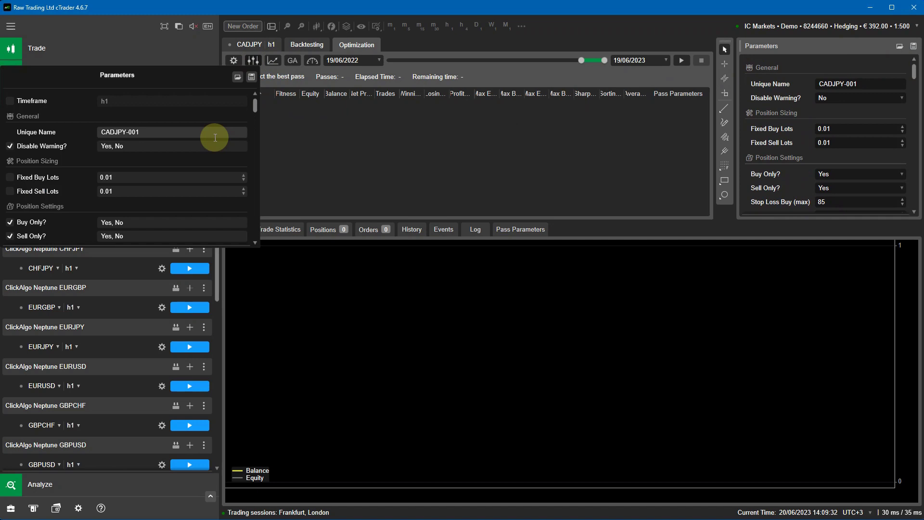
left_click(11, 146)
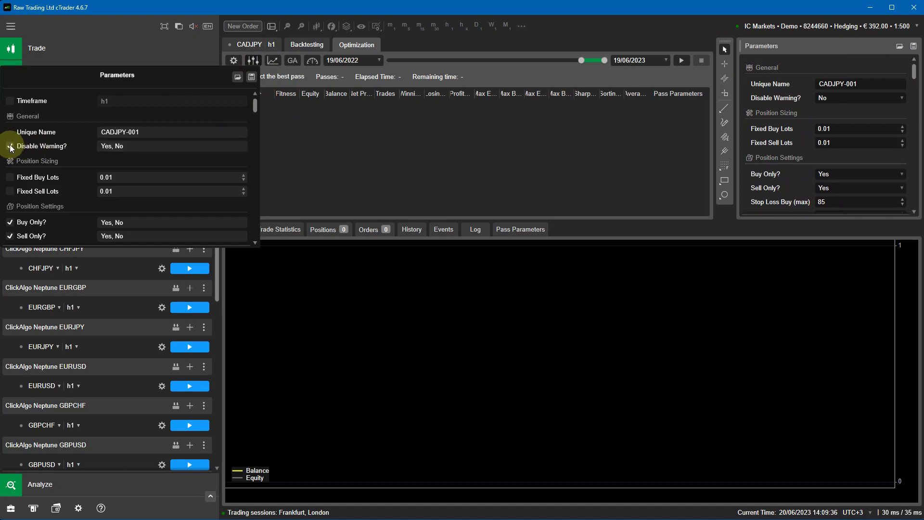
left_click(10, 147)
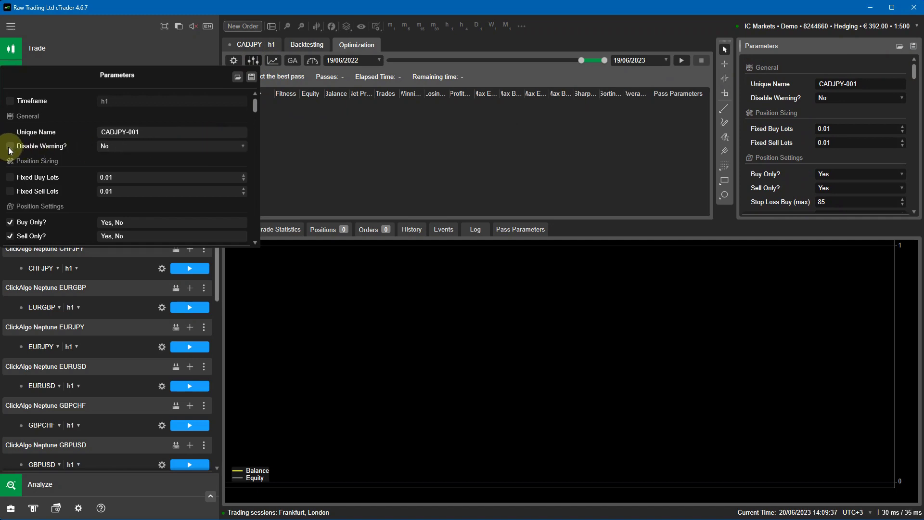
scroll(17, 201, "down", 1)
left_click(11, 195)
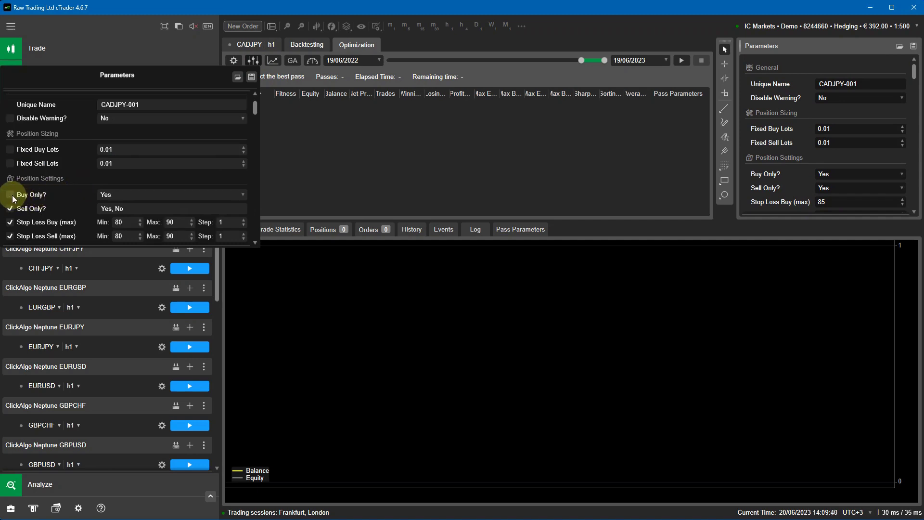
left_click(11, 209)
Fix Same Symbol Filter, Single Trade / Account, Max Spread and the four equity stop/profit settings
scroll(27, 157, "down", 2)
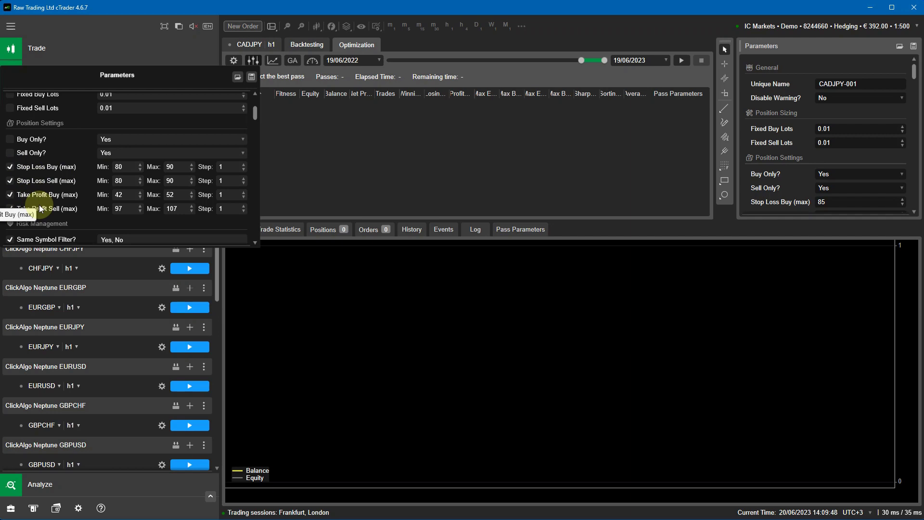
scroll(57, 201, "down", 1)
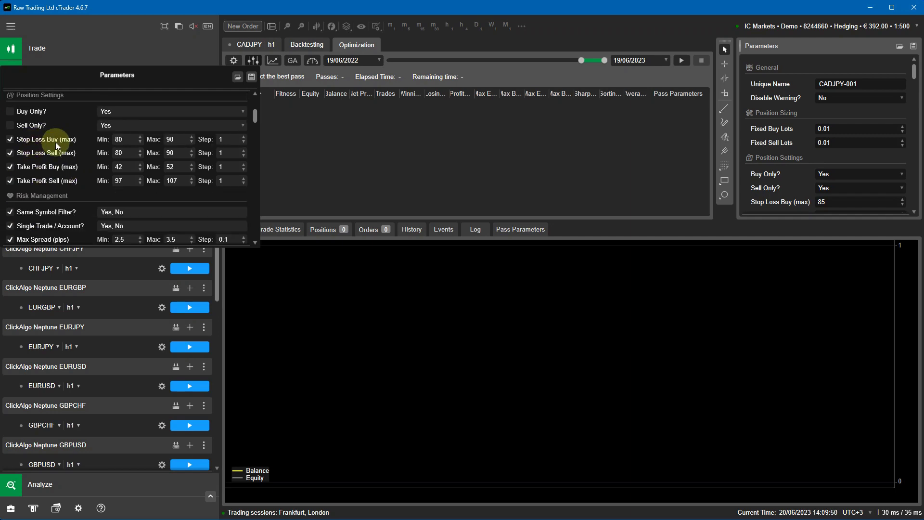
scroll(19, 174, "down", 2)
left_click(10, 156)
left_click(9, 170)
left_click(9, 184)
left_click(10, 198)
left_click(10, 212)
left_click(10, 226)
left_click(10, 240)
Fix Trading Hours (starts 6, stops 14), trailing stop step 10, TURBO Boost and Max Trades Open 10
scroll(20, 212, "down", 3)
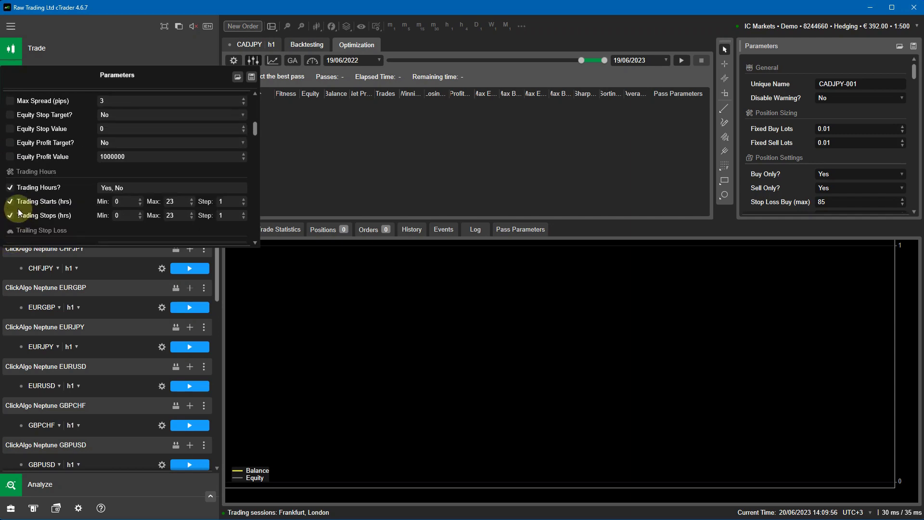
left_click(9, 188)
left_click(10, 201)
left_click(9, 215)
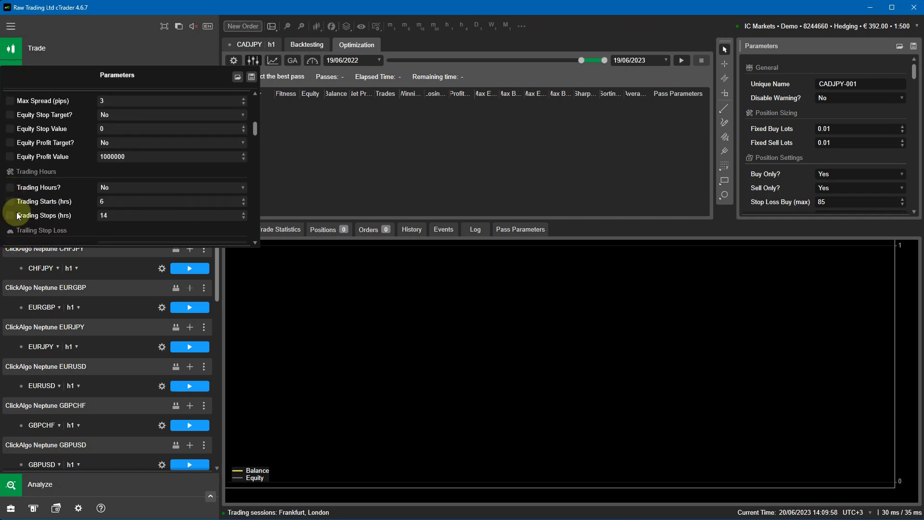
scroll(17, 217, "down", 2)
left_click(10, 219)
scroll(36, 198, "down", 2)
left_click(10, 194)
left_click(10, 208)
Stop optimizing News Manager, Close on News, Activate Telegram and Trade Open Alert
scroll(12, 207, "down", 3)
left_click(11, 157)
left_click(10, 170)
left_click(10, 202)
scroll(23, 197, "down", 2)
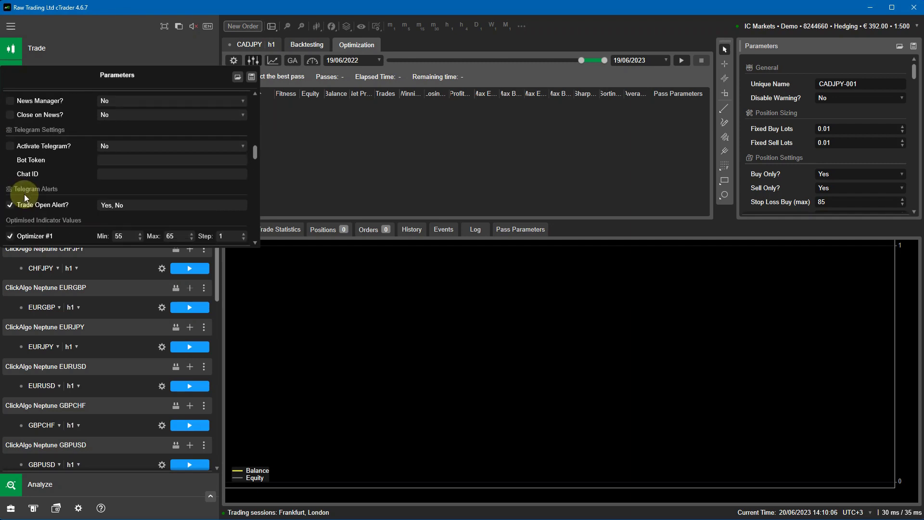
left_click(10, 205)
Scroll through the list to review the Optimizer #1–#62 ranges
scroll(37, 199, "up", 5)
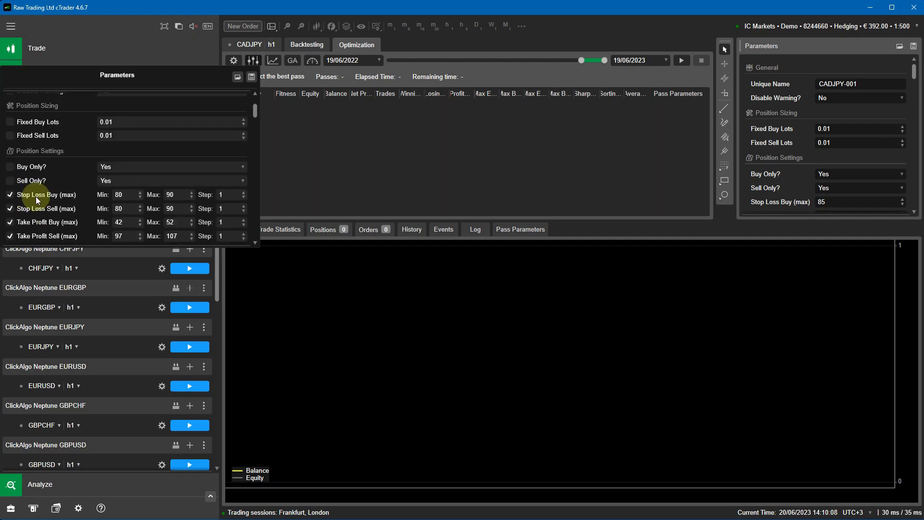
scroll(36, 198, "down", 3)
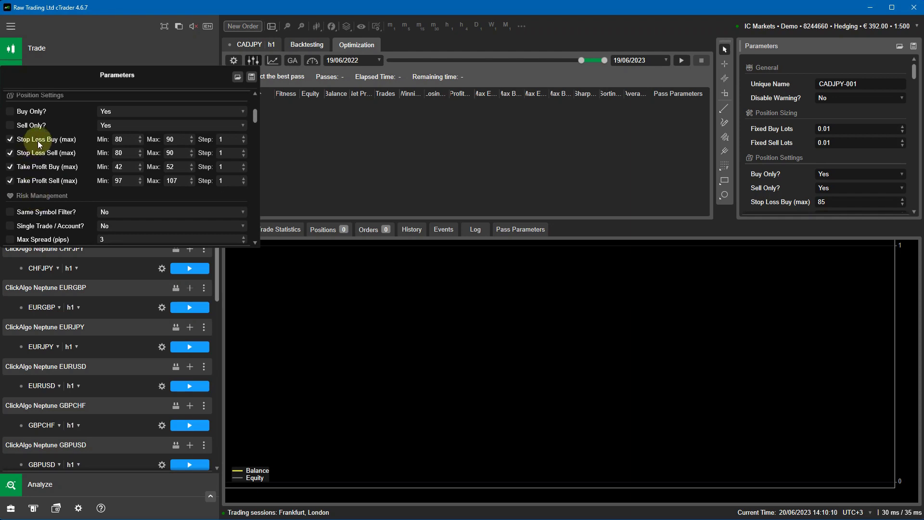
scroll(88, 172, "down", 5)
scroll(88, 173, "down", 6)
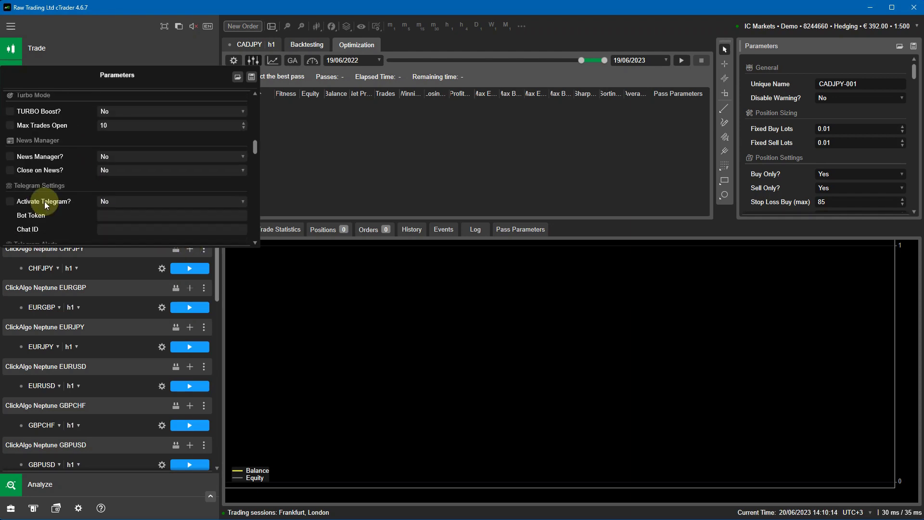
scroll(44, 201, "down", 4)
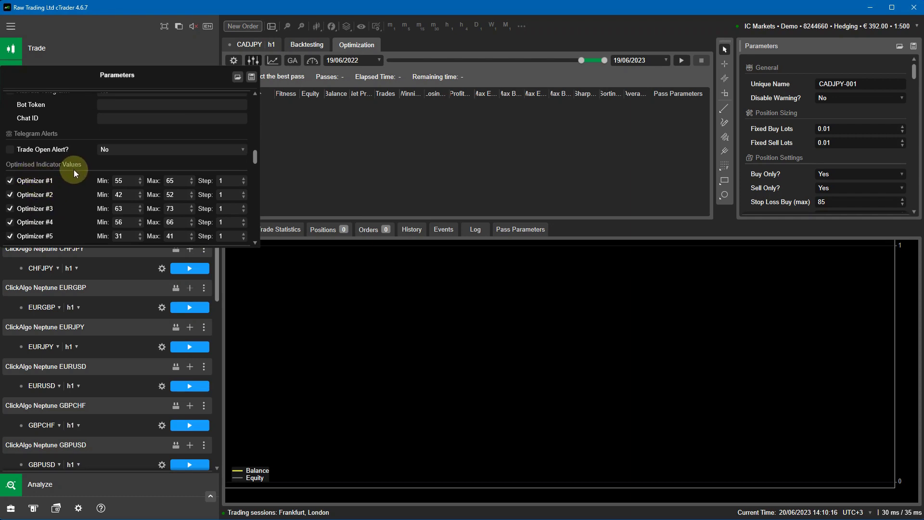
scroll(58, 186, "down", 12)
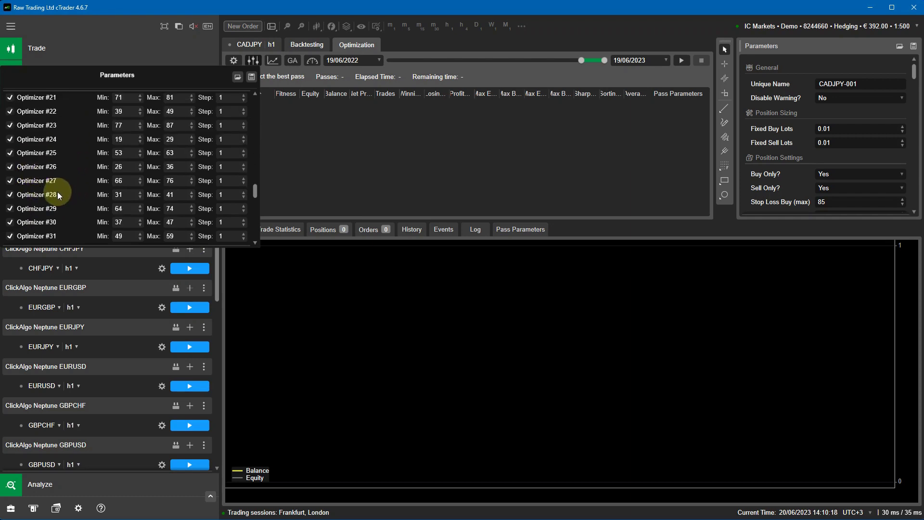
scroll(56, 192, "down", 4)
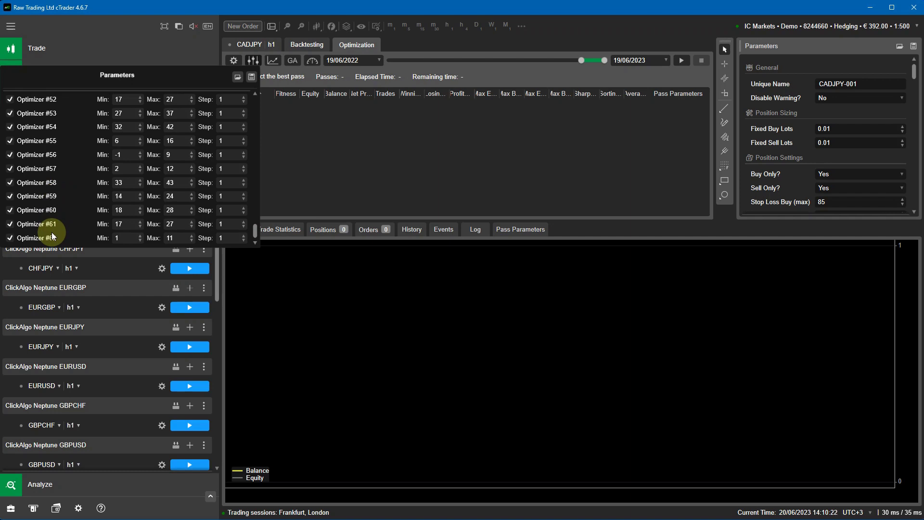
scroll(53, 218, "up", 15)
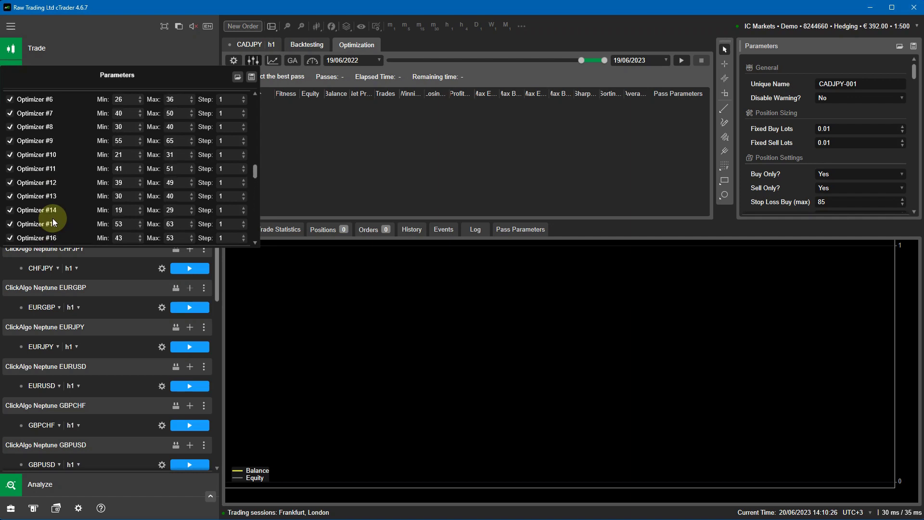
scroll(53, 219, "up", 15)
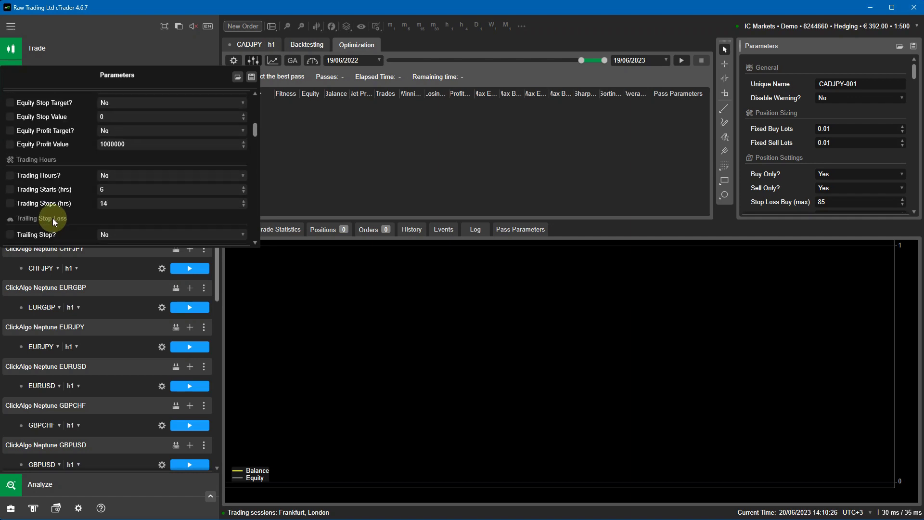
Review the criteria, GA method and CPU resources, enlarge the results panel, and start optimizing
left_click(357, 143)
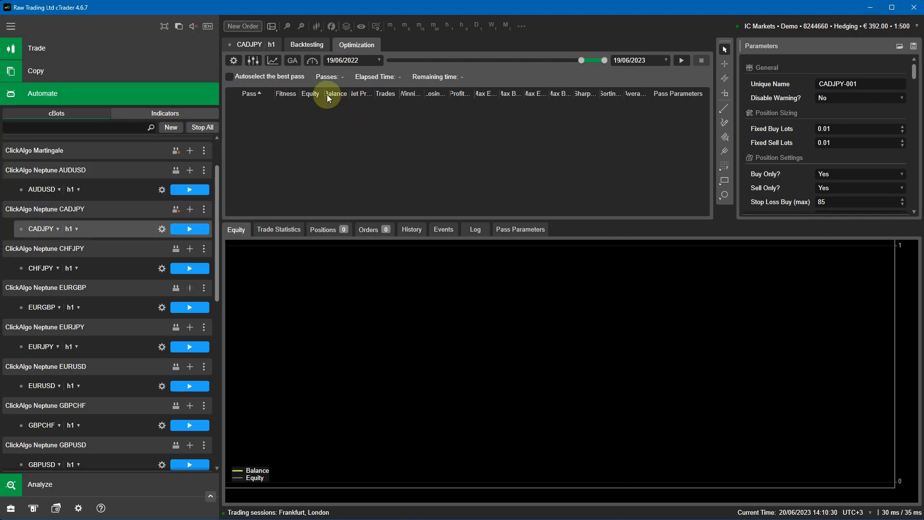
left_click(272, 61)
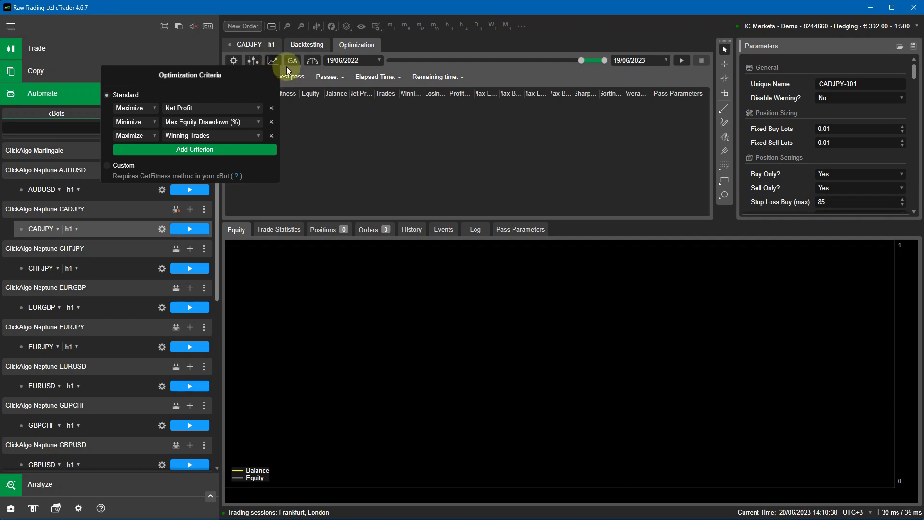
left_click(294, 60)
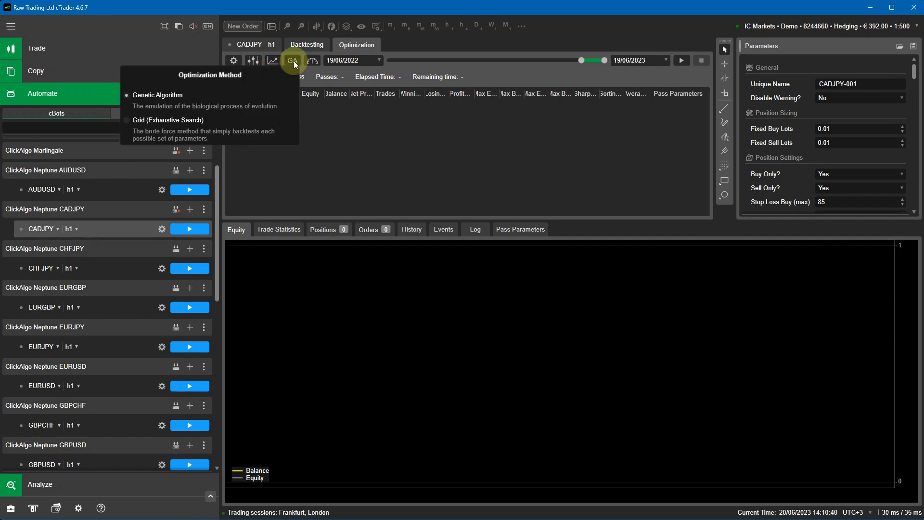
left_click(313, 62)
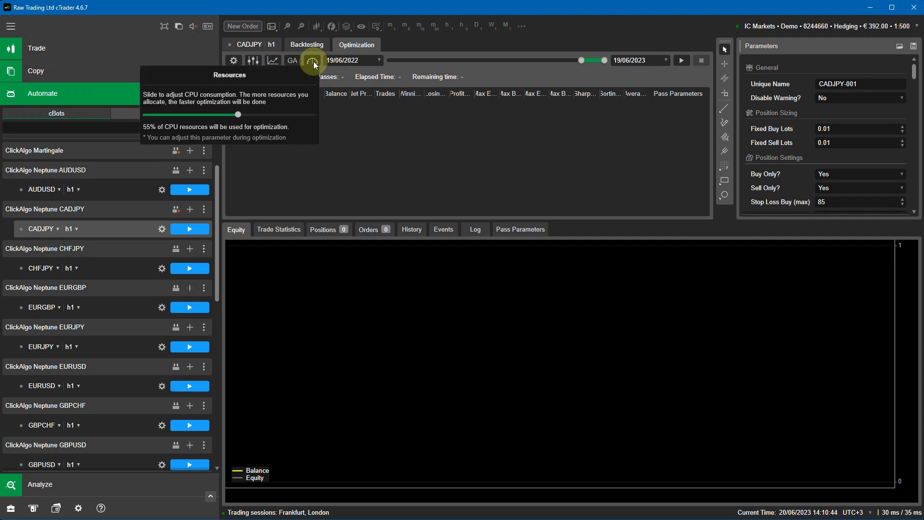
left_click(338, 116)
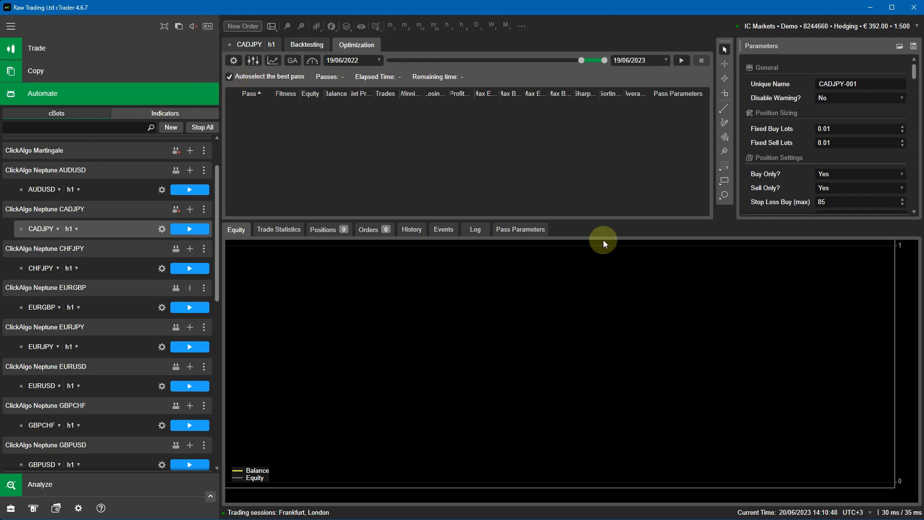
left_click_drag(613, 219, 599, 305)
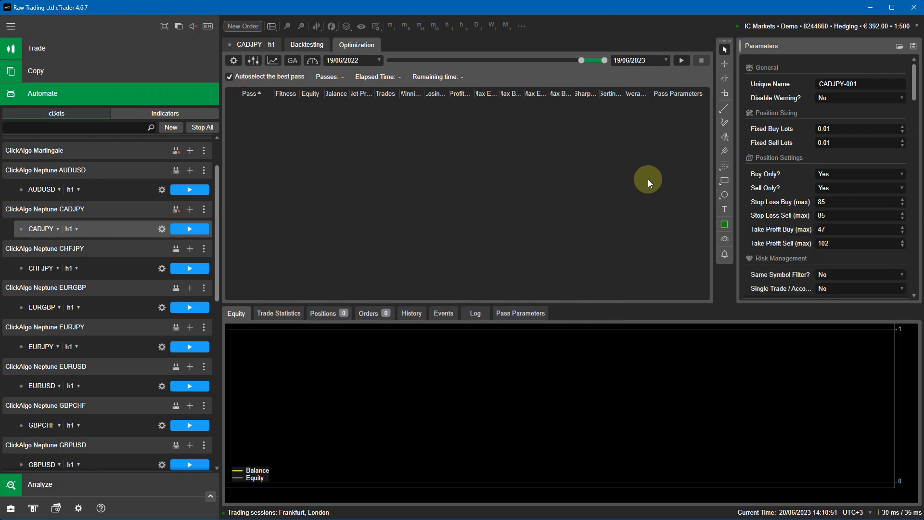
left_click(680, 60)
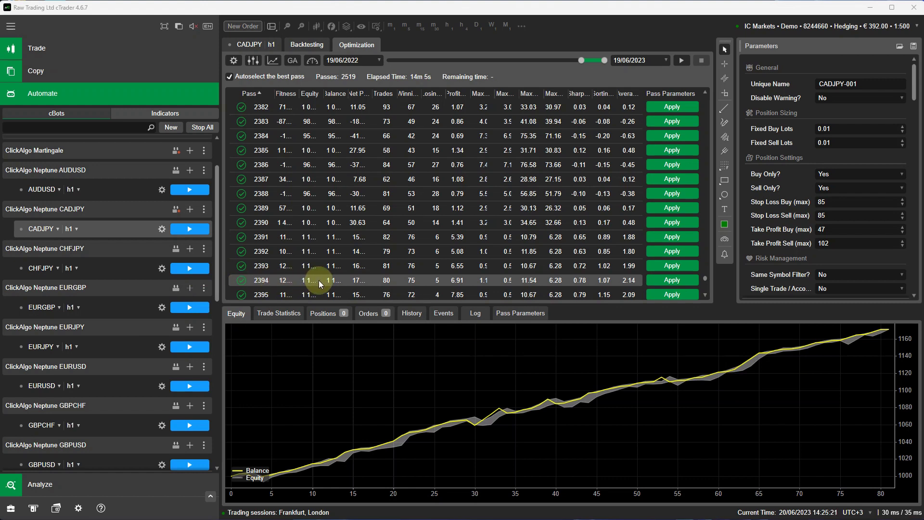
Apply pass 2394's parameters and enlarge its Trade Statistics: 171.28 net profit, 80 trades
left_click(673, 280)
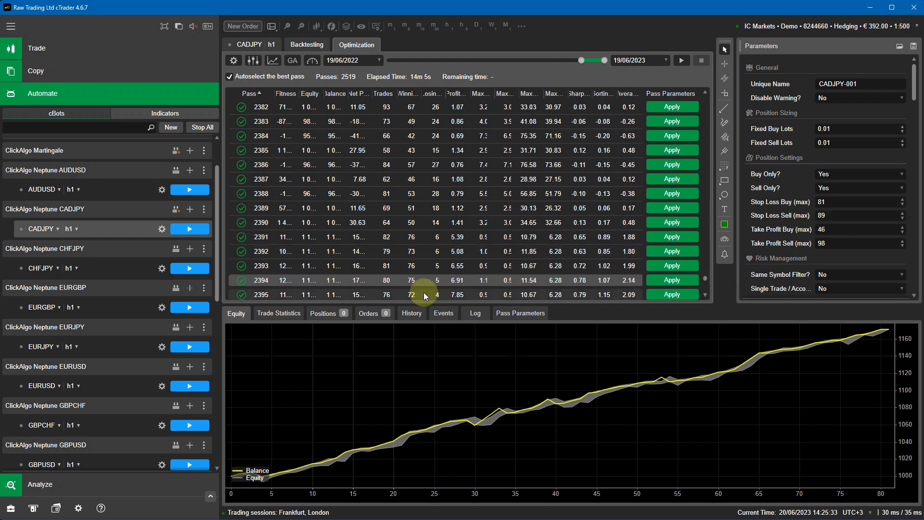
left_click(287, 313)
left_click_drag(493, 303, 496, 225)
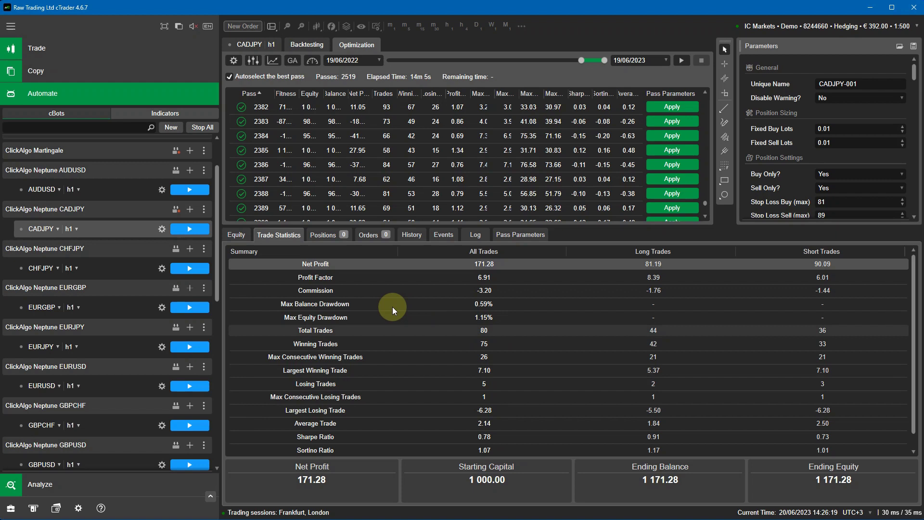
Switch the bottom panel back to the applied pass's Equity chart
left_click(237, 235)
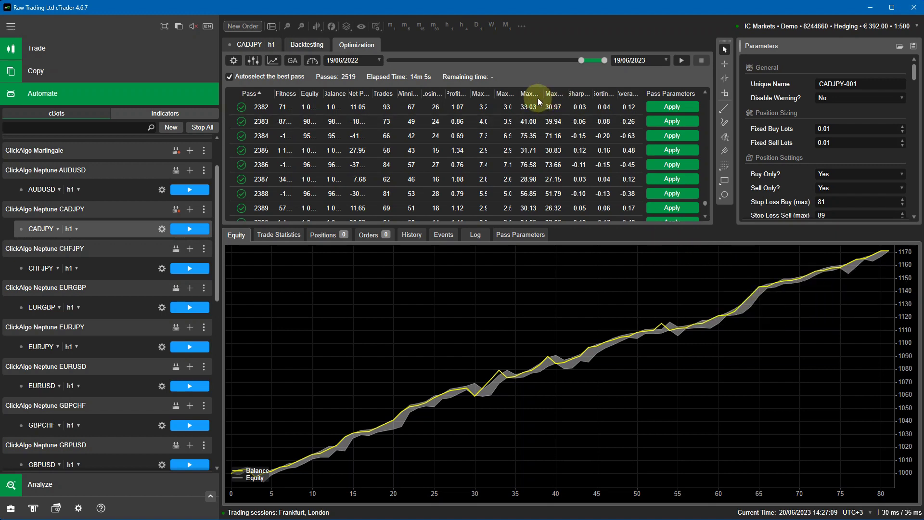
Switch to Backtesting and set the start date to 19 June 2022
left_click(309, 46)
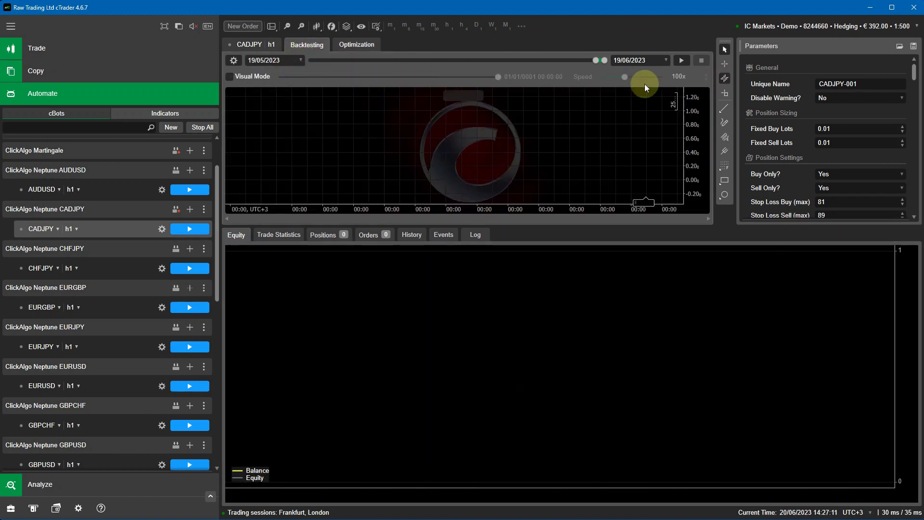
left_click_drag(597, 63, 576, 65)
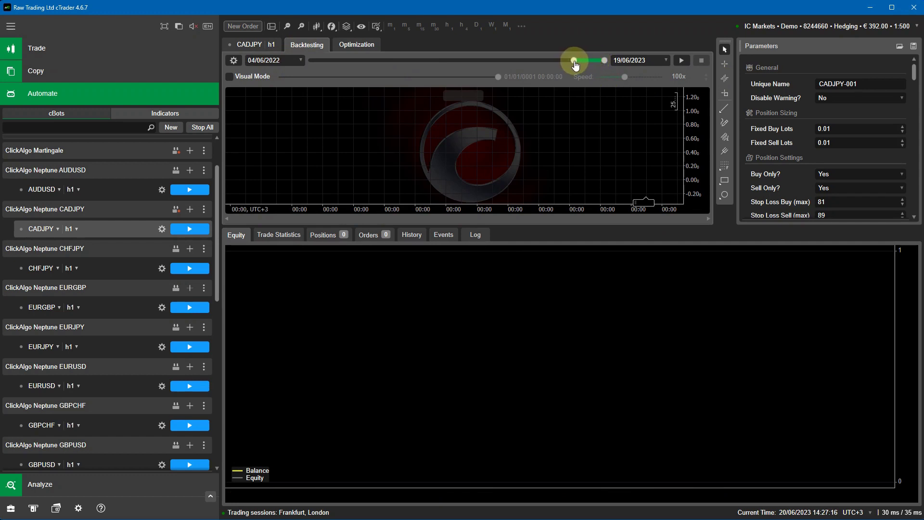
left_click(301, 60)
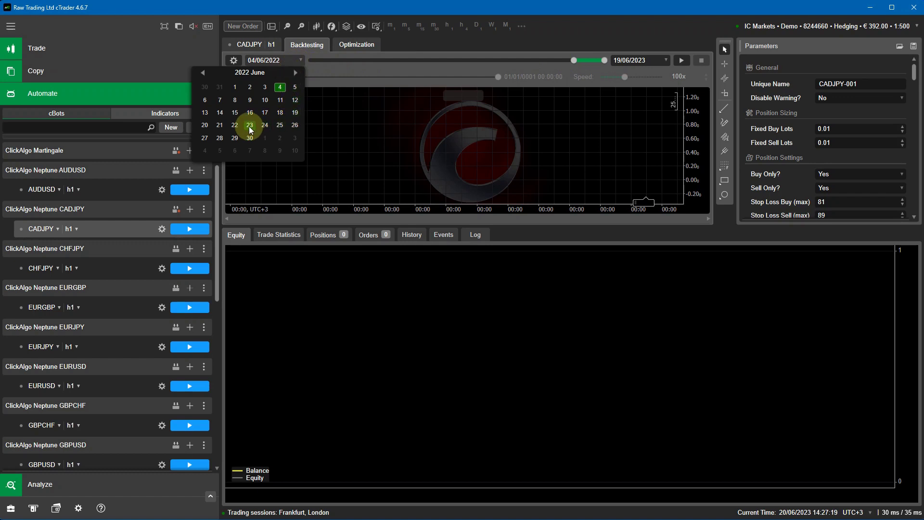
left_click(295, 112)
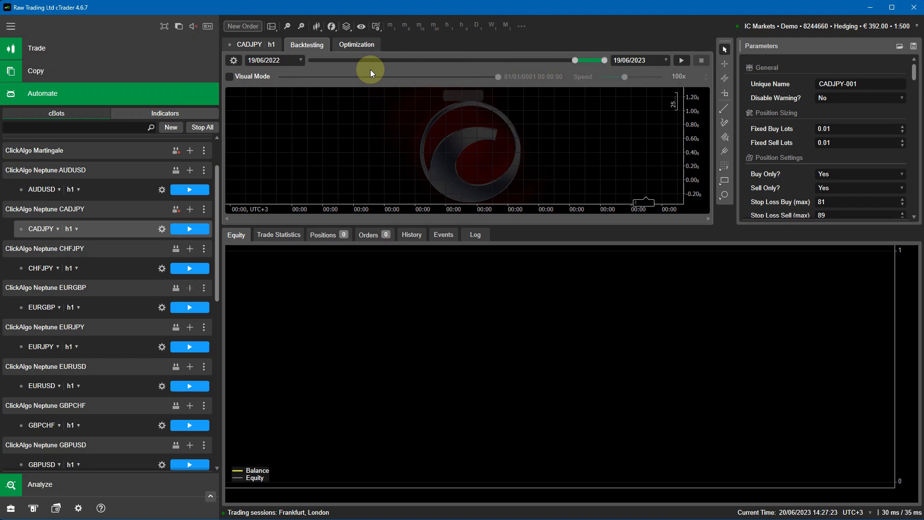
Set the backtest starting capital to 1000 and start the backtest
left_click(233, 61)
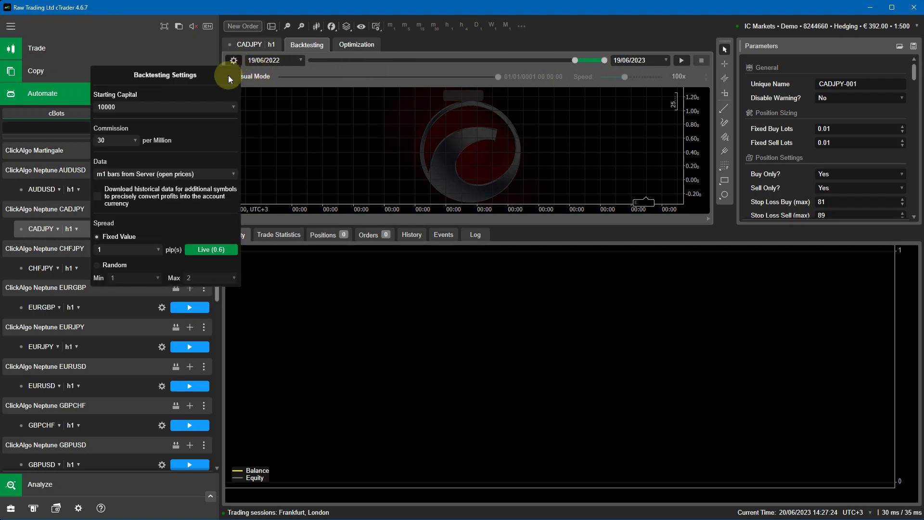
left_click(232, 105)
left_click(125, 117)
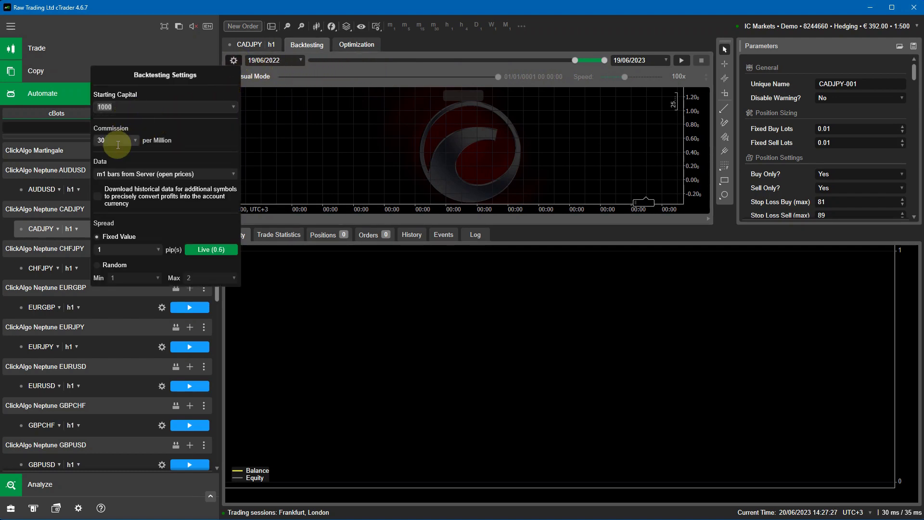
left_click(433, 164)
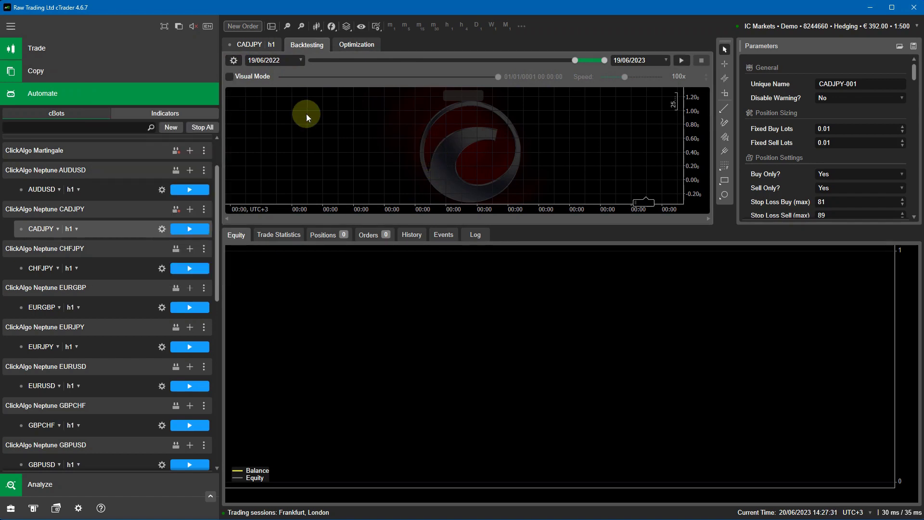
left_click(681, 59)
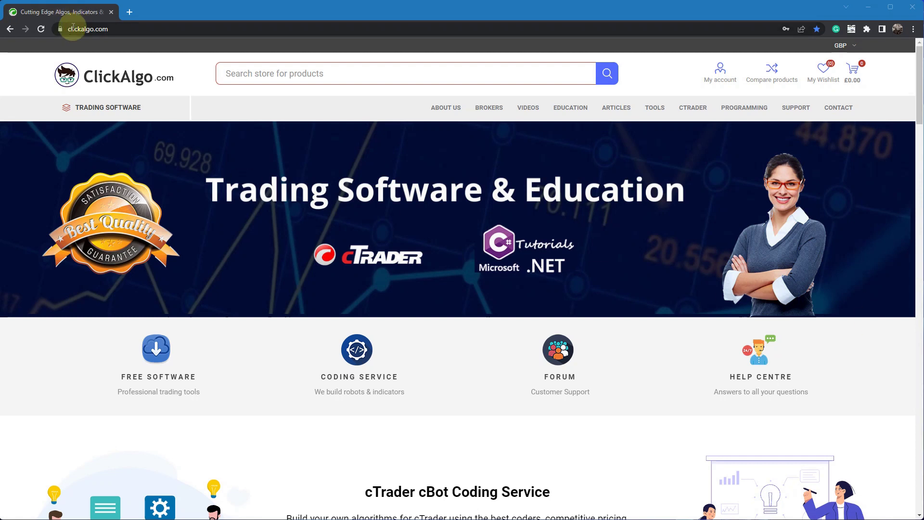
Search the store for 'neptune' and open the cTrader Neptune Forex Bundle
left_click(244, 77)
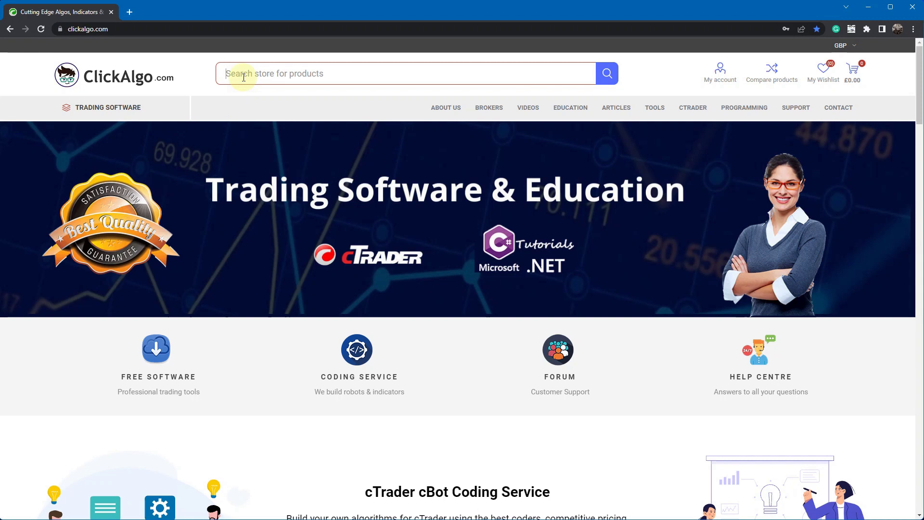
type("neptunhe")
key("BackSpace")
key("BackSpace")
key("BackSpace")
key("BackSpace")
type("ne")
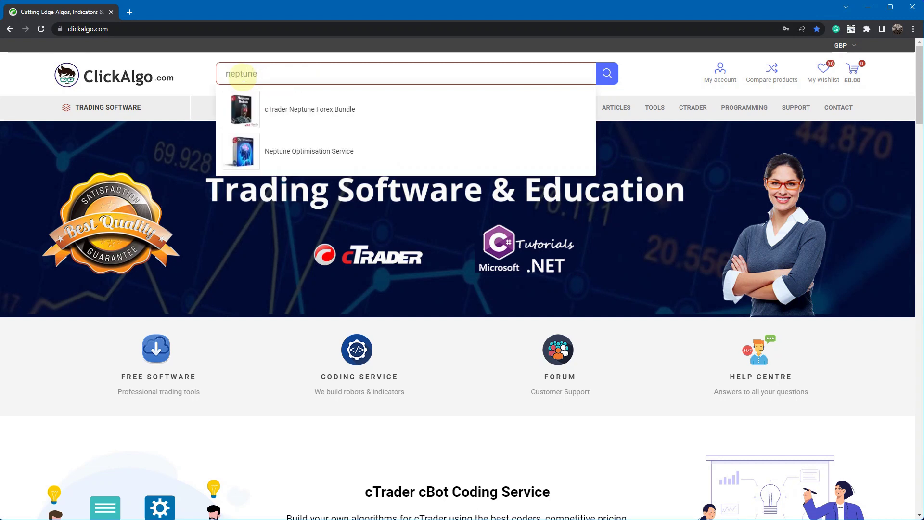
left_click(277, 107)
Open the cTrader AUDUSD Trading Robot page from the bundle in a new tab
scroll(440, 332, "down", 6)
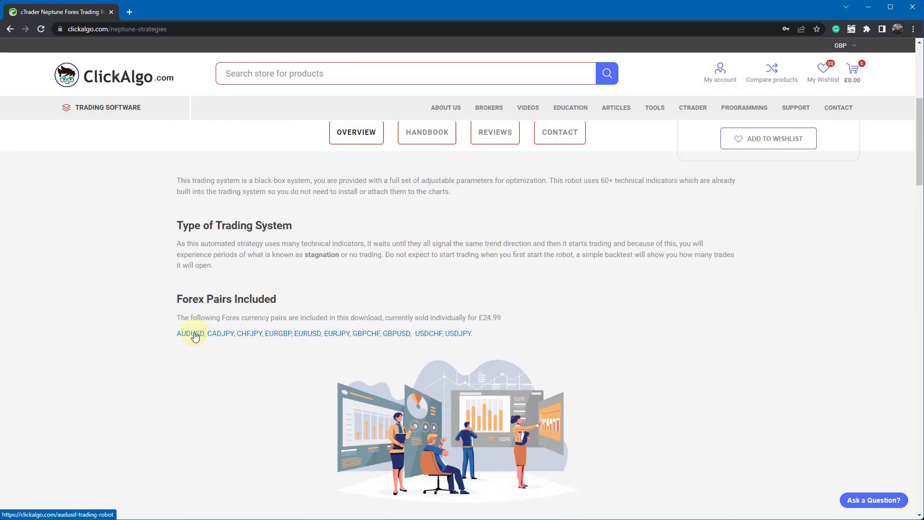
left_click(192, 334)
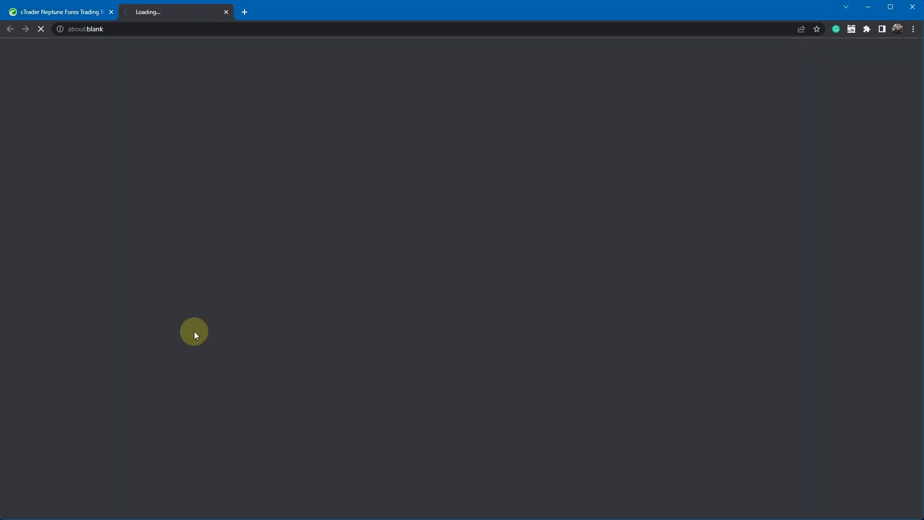
scroll(477, 257, "down", 9)
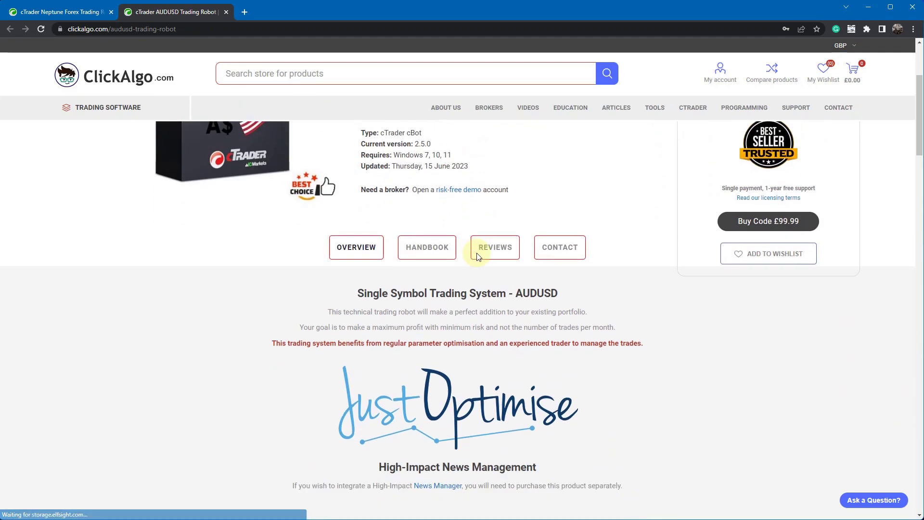
scroll(477, 253, "up", 9)
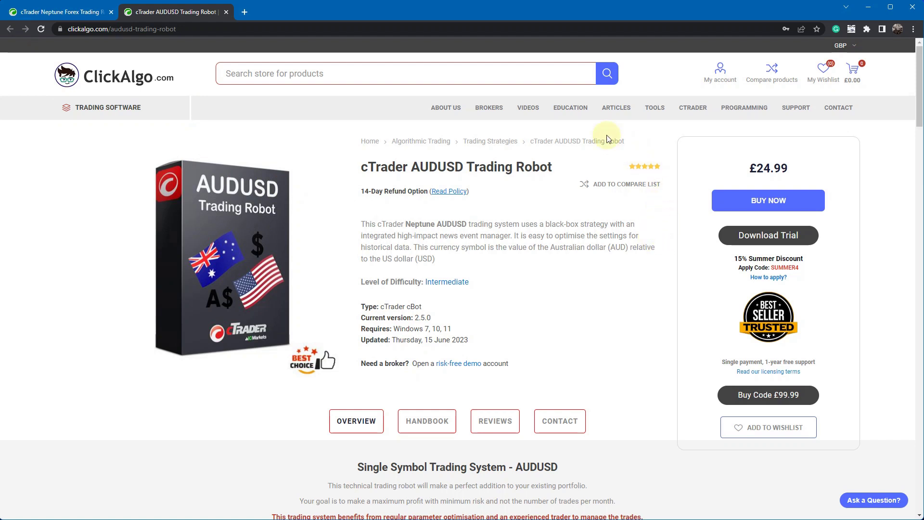
Open the Algorithmic Trading - Hard Facts article from the ClickAlgo Articles menu and skim it
mouse_move(611, 116)
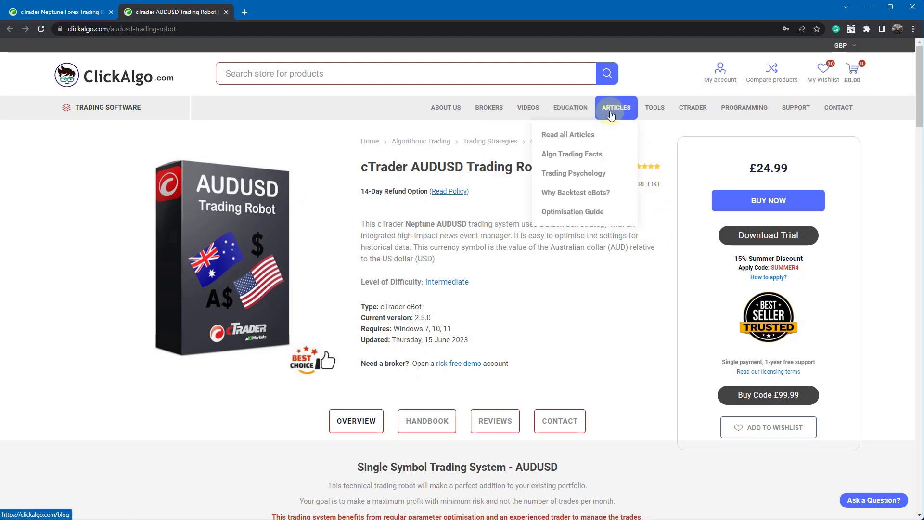
left_click(589, 155)
scroll(608, 197, "down", 20)
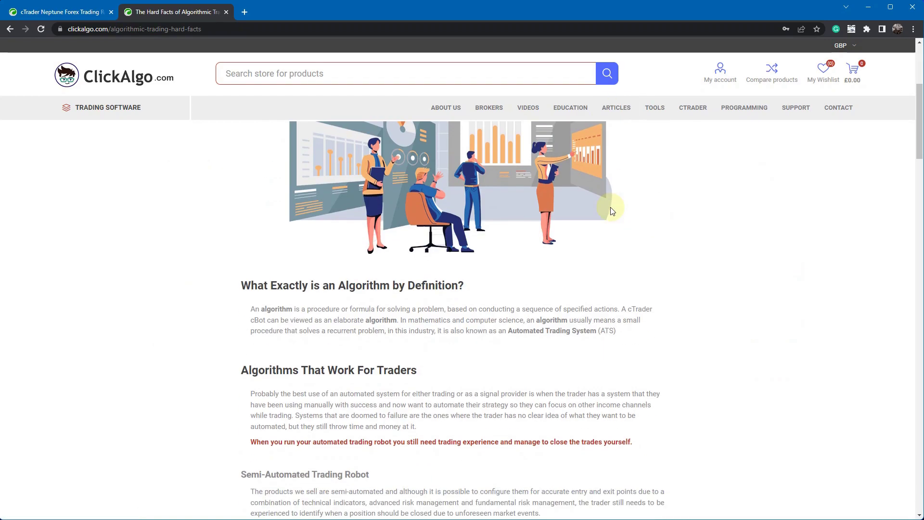
scroll(611, 210, "down", 4)
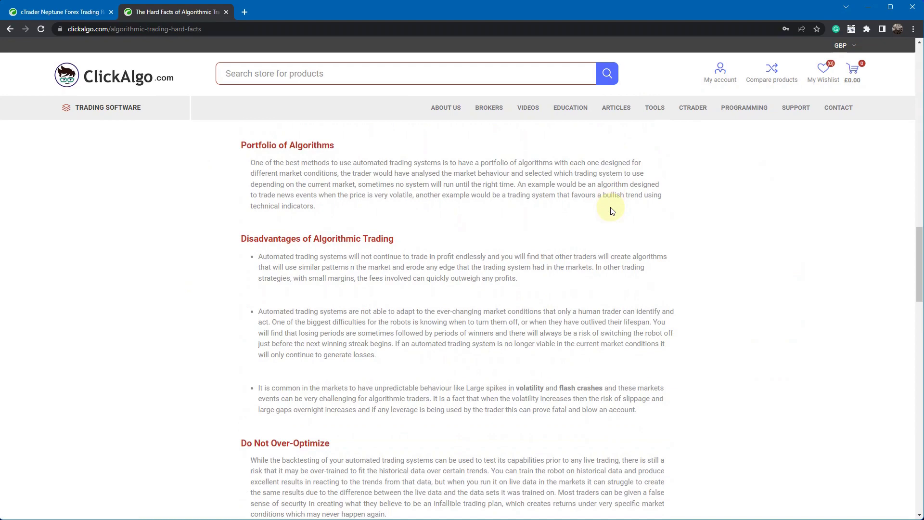
scroll(611, 211, "up", 20)
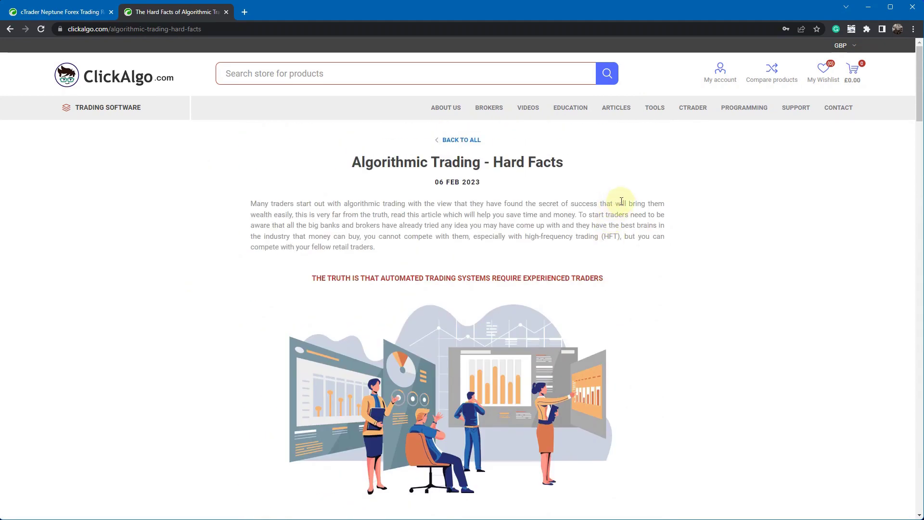
Open the Why Backtest cBot Trading Strategies article and scroll down through it
mouse_move(634, 113)
left_click(597, 190)
scroll(671, 305, "down", 12)
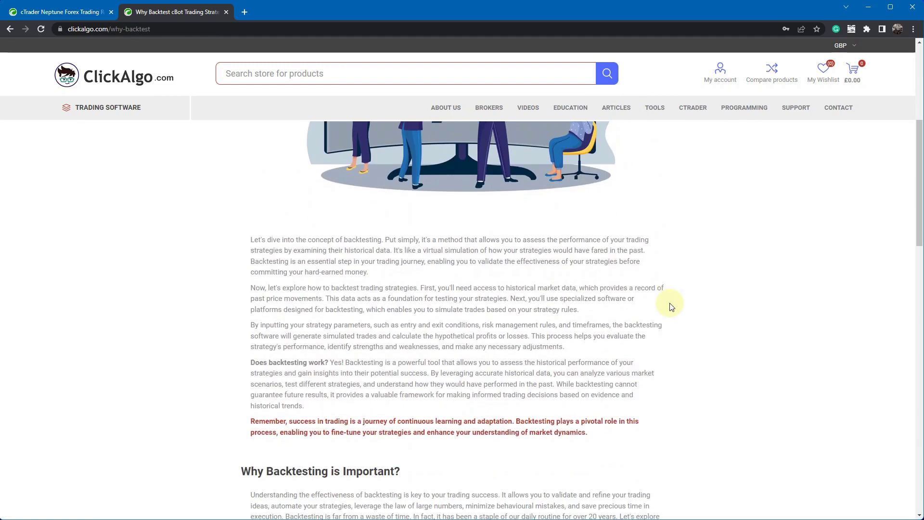
scroll(672, 306, "down", 3)
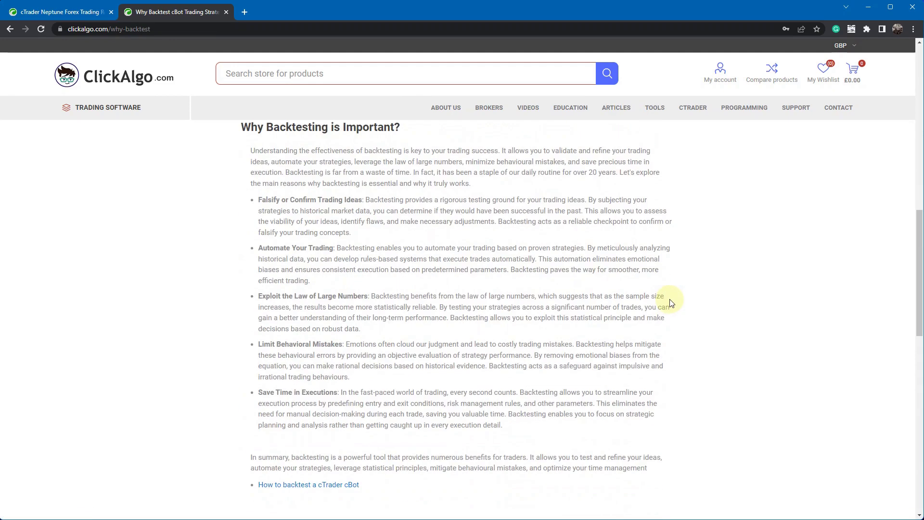